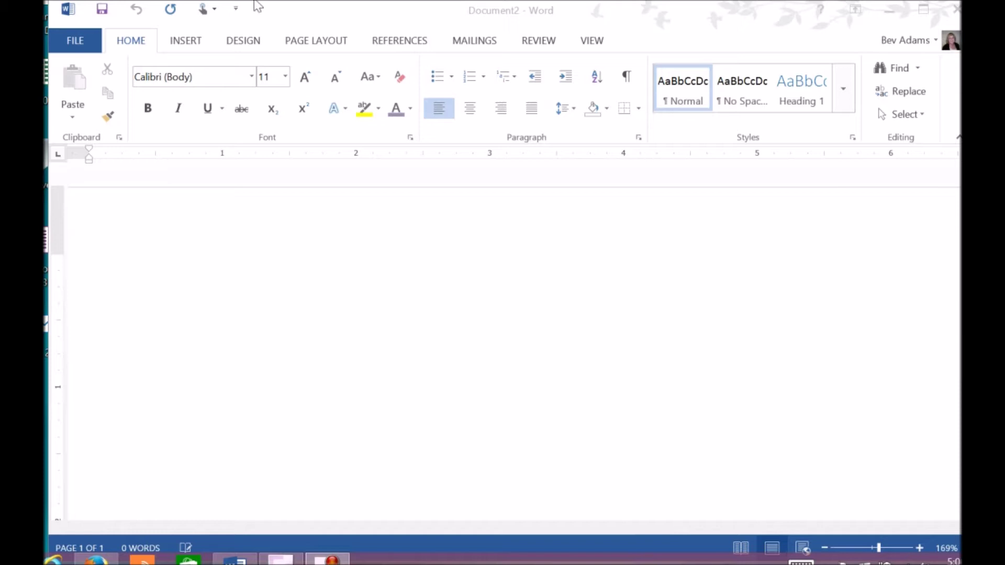
# Go to Word Options' Proofing page and bring up the AutoCorrect dialog
pyautogui.moveTo(276, 4); pyautogui.dragTo(278, 14)
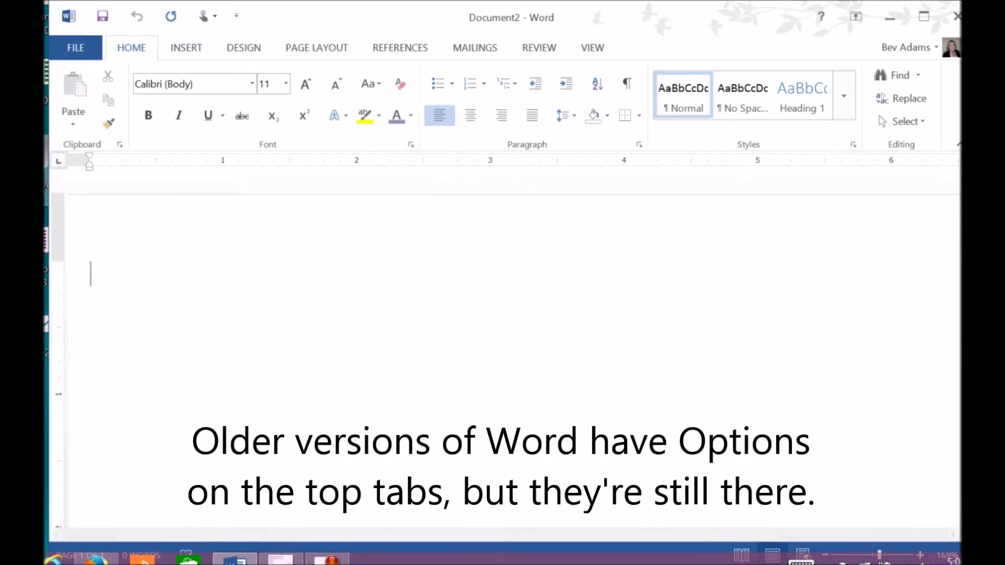
pyautogui.click(76, 48)
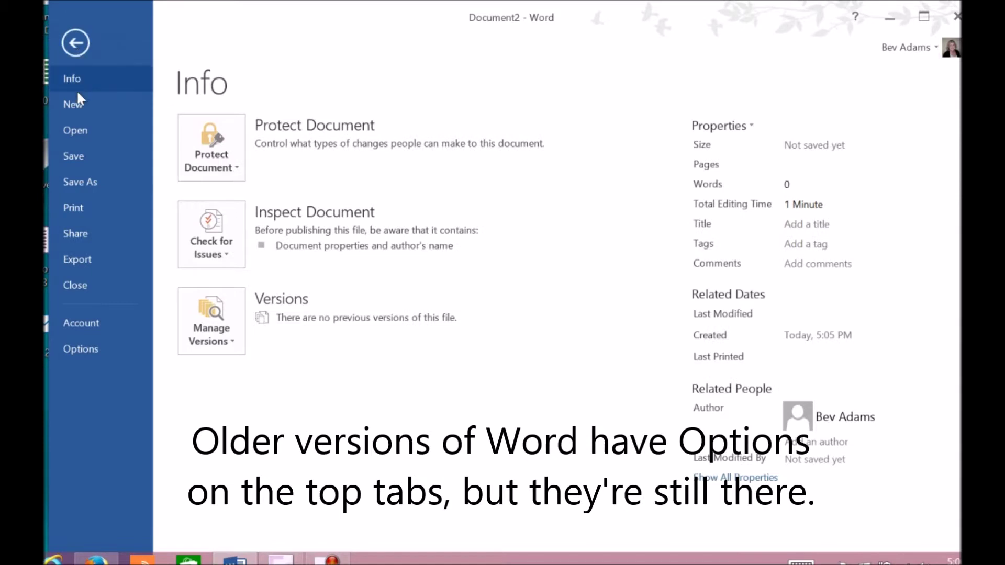
pyautogui.click(82, 351)
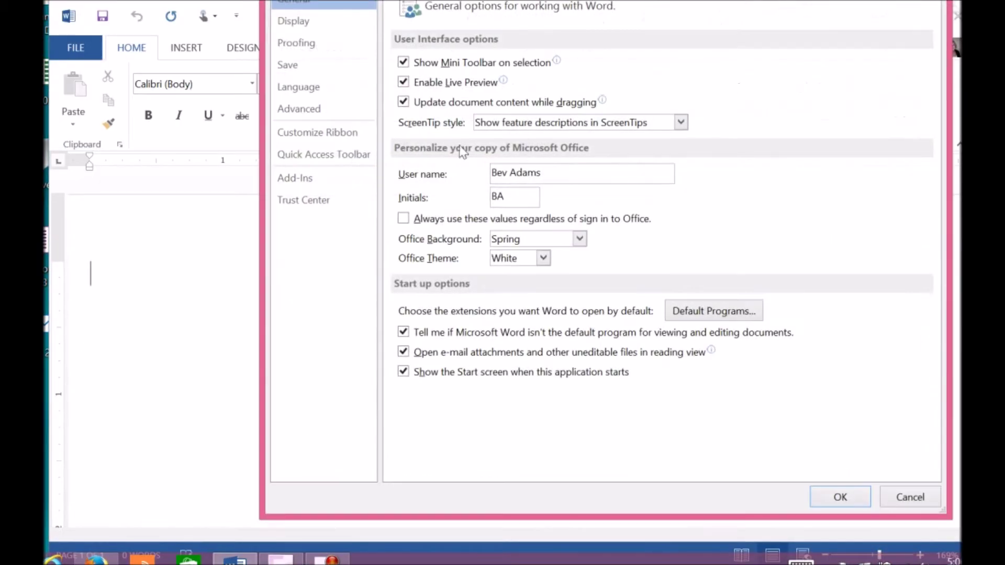
pyautogui.click(284, 49)
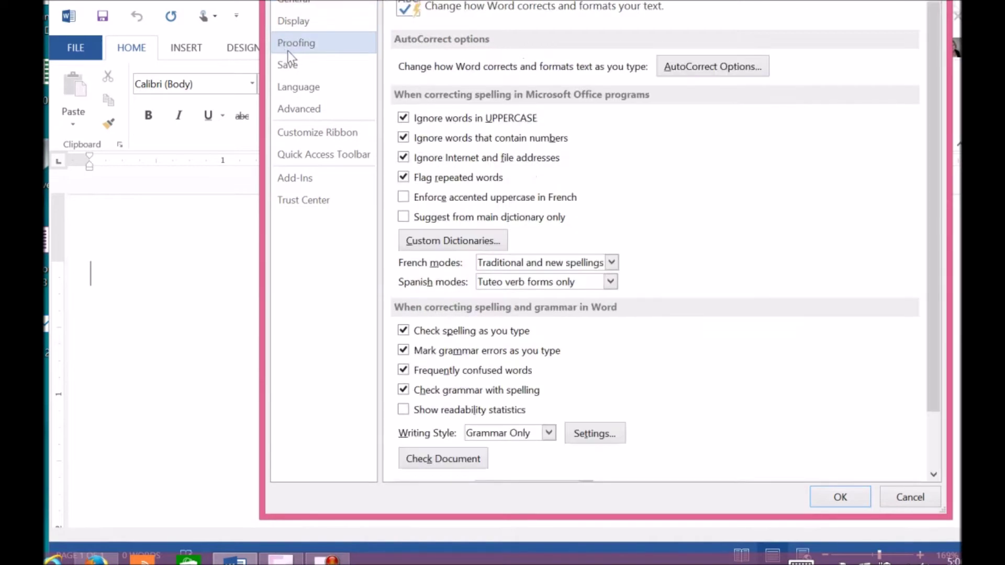
pyautogui.click(698, 77)
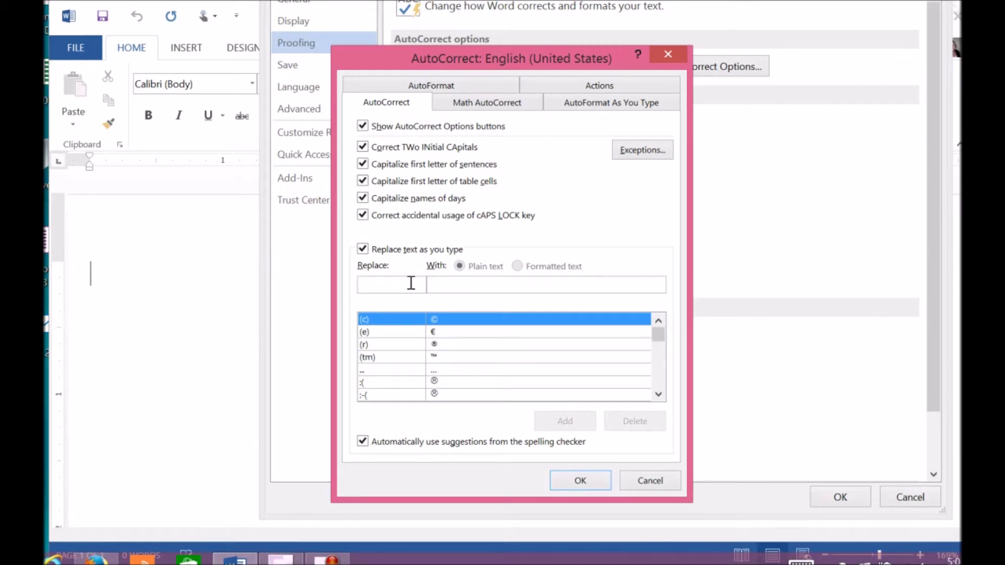
# Redefine the DSP AutoCorrect entry as 'Designer Series Paper®', confirm it, and close both dialogs
pyautogui.write('D')
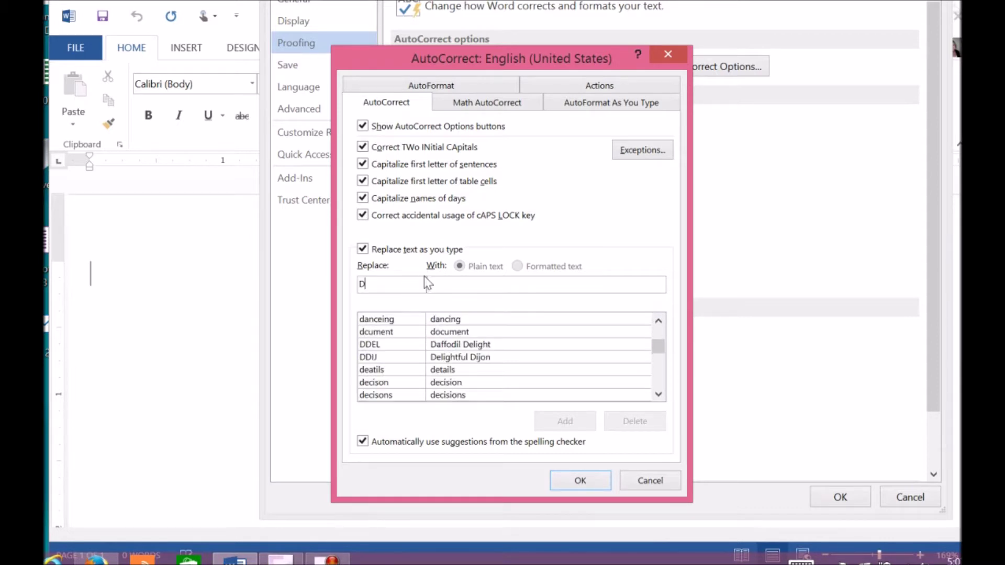
pyautogui.write('SP')
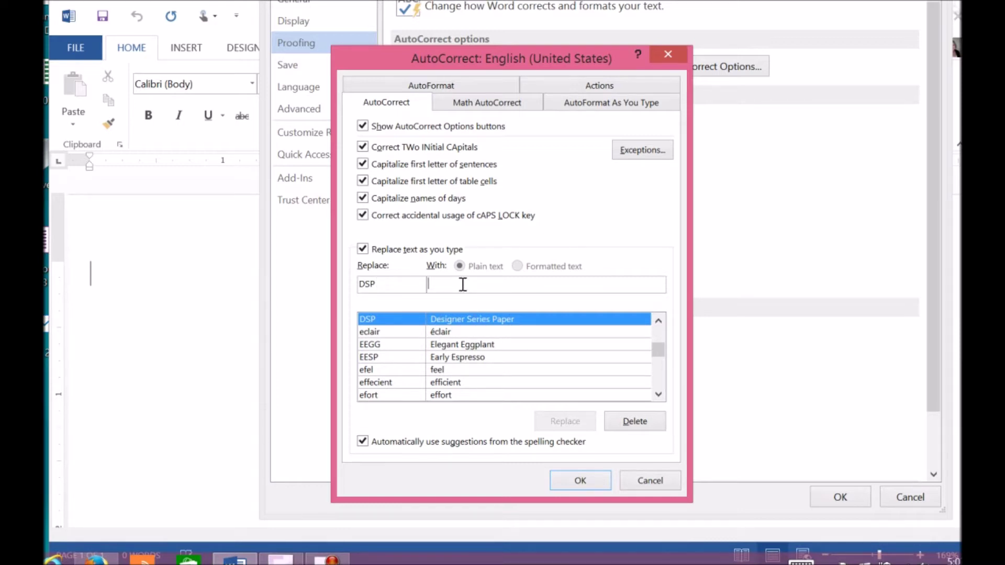
pyautogui.write('D')
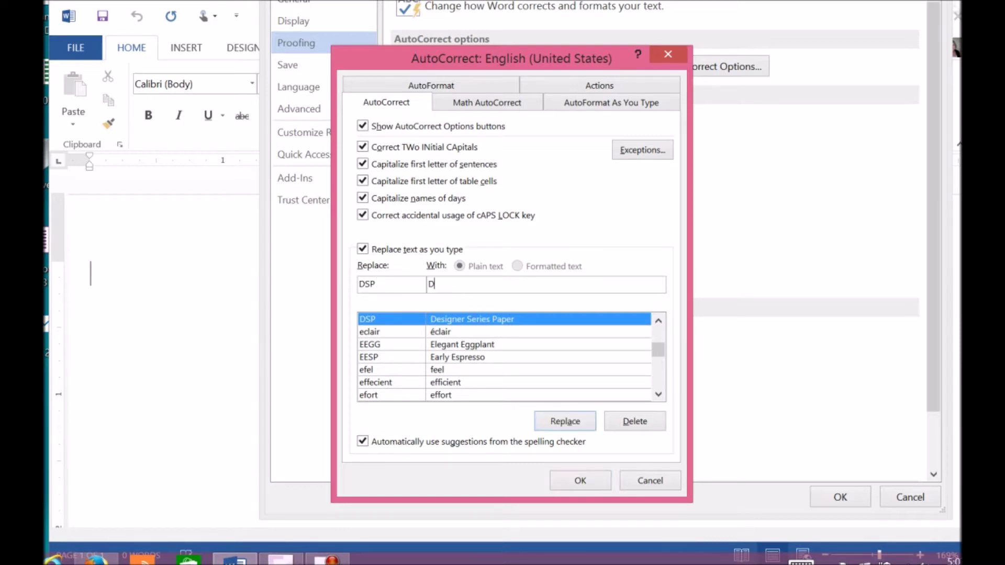
pyautogui.write('esigner Series Paper')
pyautogui.write('®')
pyautogui.click(565, 421)
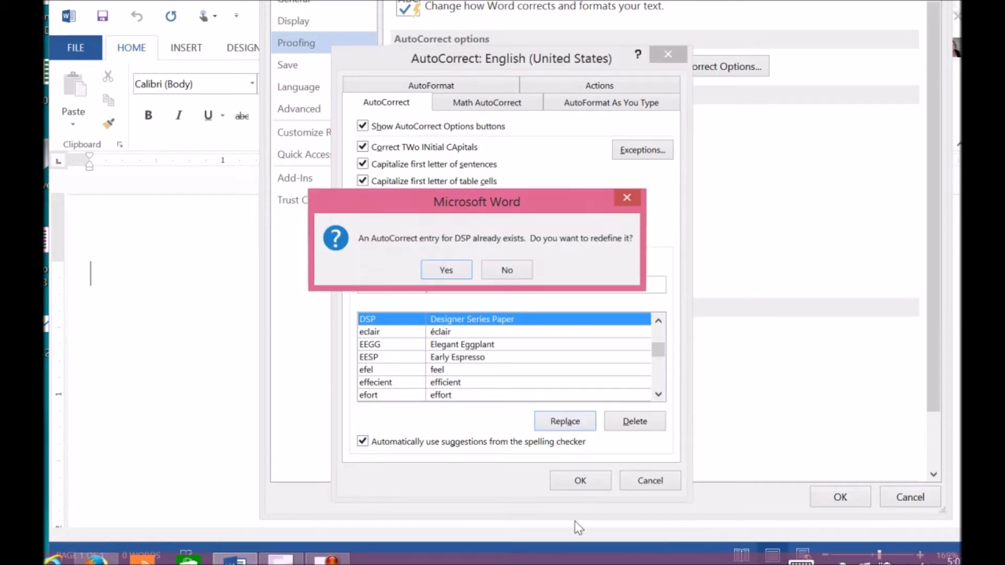
pyautogui.click(443, 270)
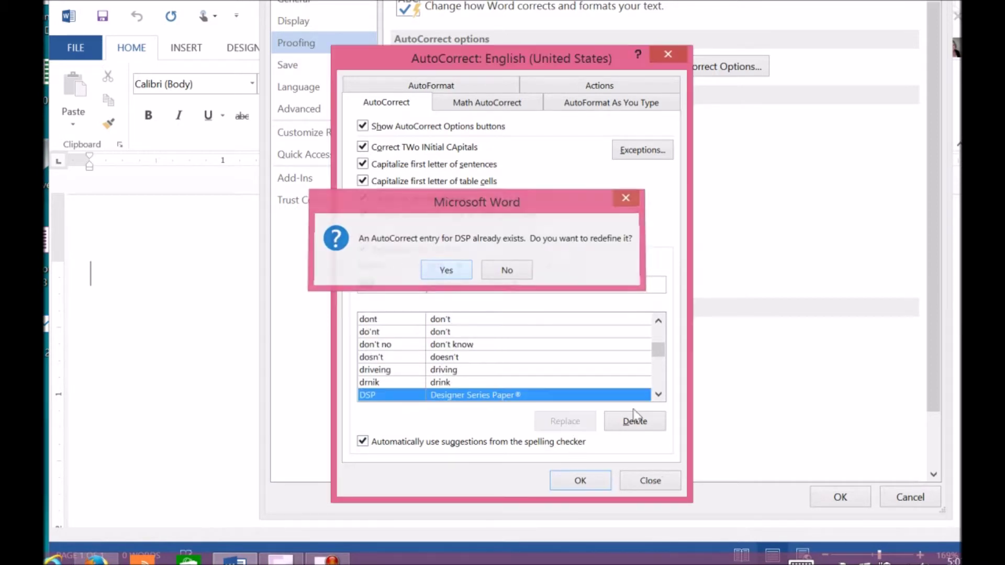
pyautogui.click(580, 482)
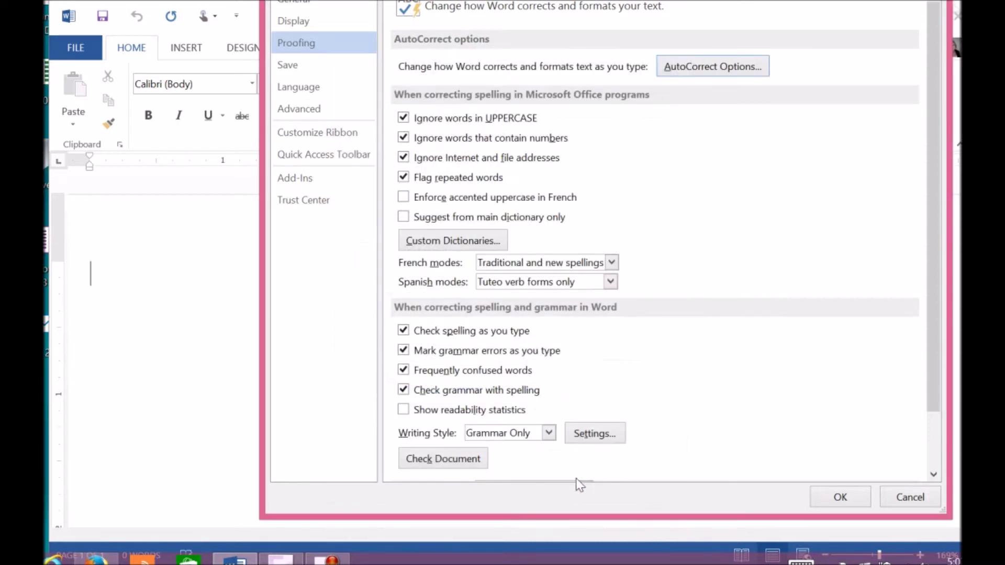
pyautogui.click(843, 497)
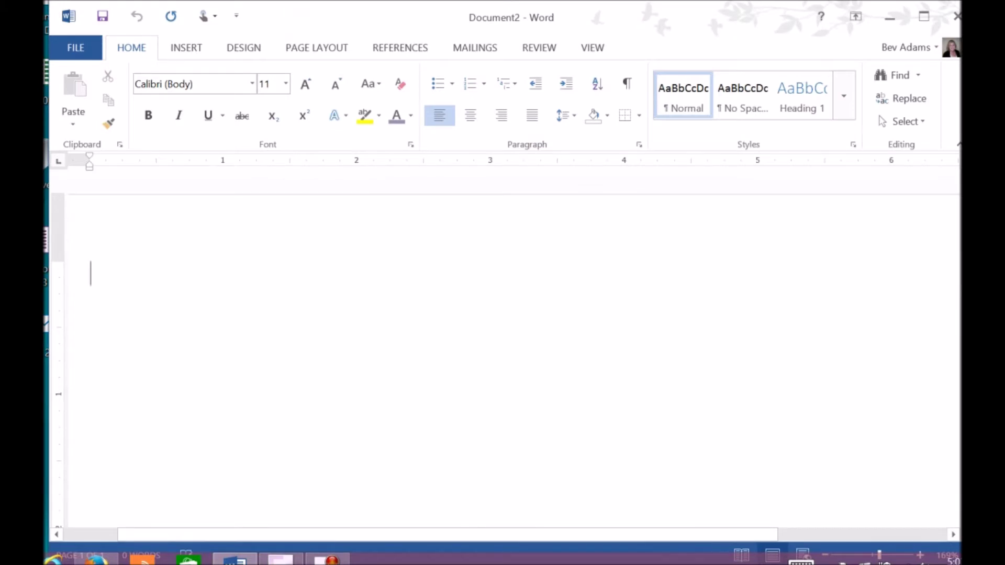
# Type DSP in Document2, fixing a typo, so it expands to 'Designer Series Paper®'
pyautogui.write('DSO')
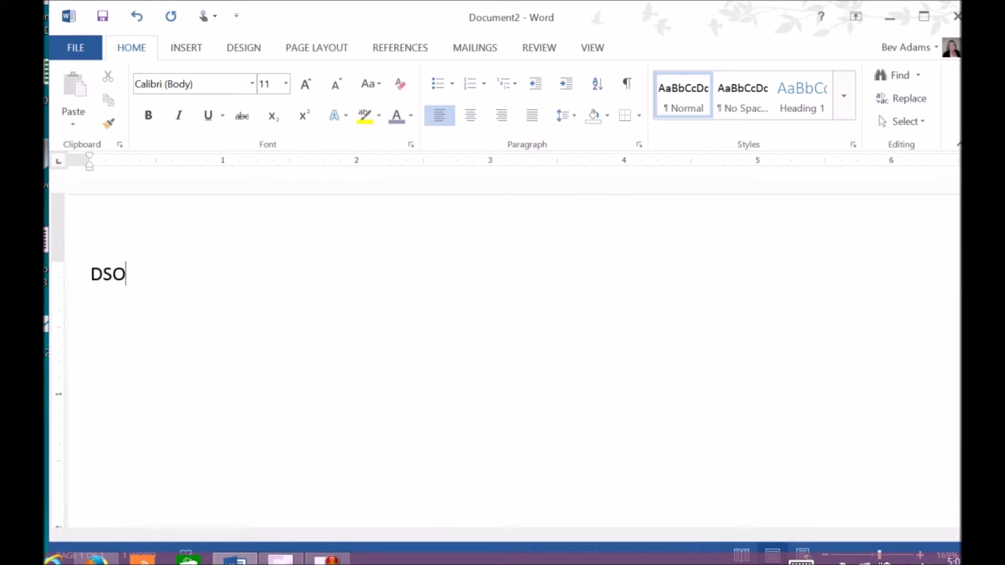
pyautogui.press('BackSpace')
pyautogui.write('Paper®')
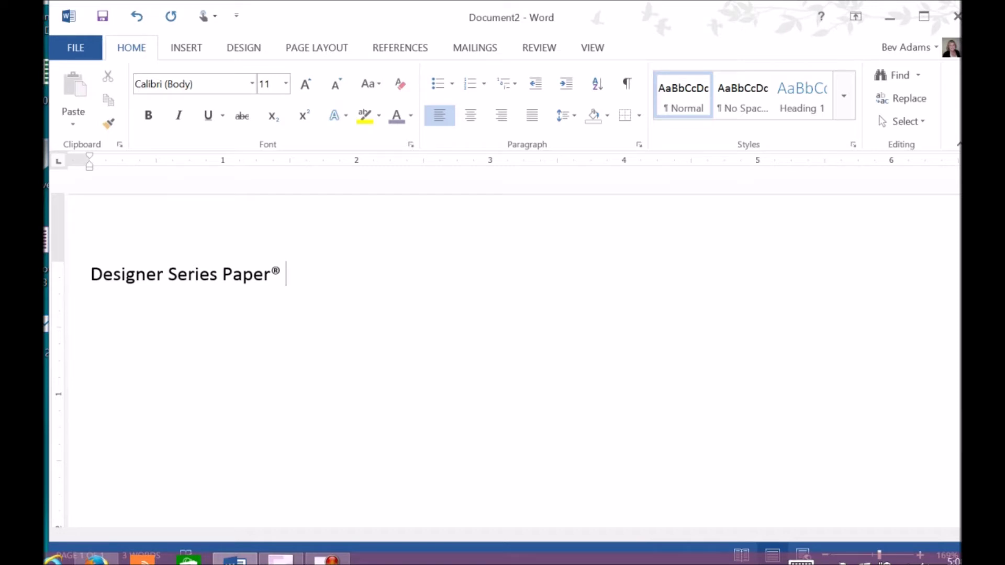
# Continue the sentence with 'with' and the Watermelon Wonder AutoCorrect shortcut, correcting typos
pyautogui.write('with W')
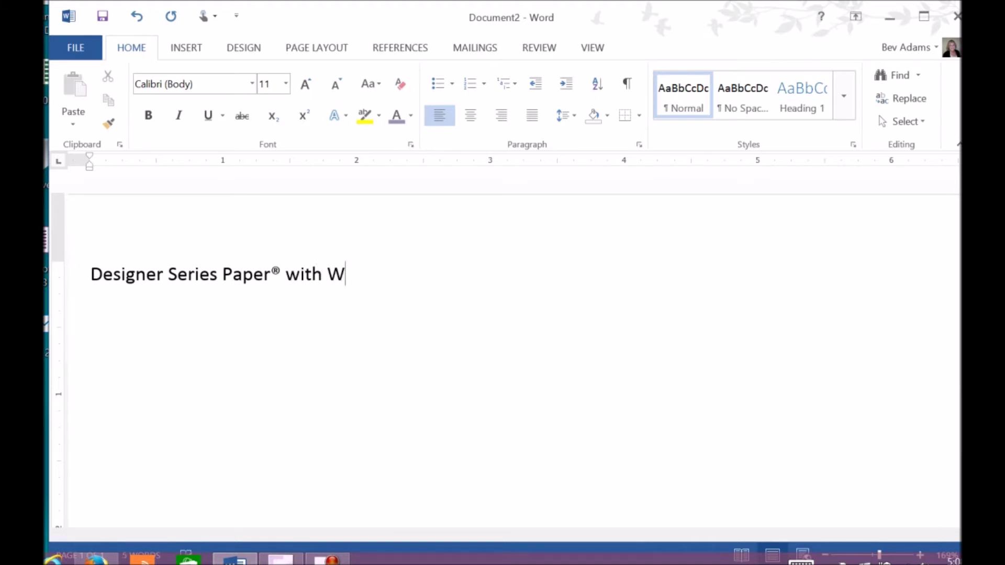
pyautogui.hotkey('shift', 'Right')
pyautogui.write('TR')
pyautogui.press('BackSpace')
pyautogui.press('BackSpace')
pyautogui.write('ATR')
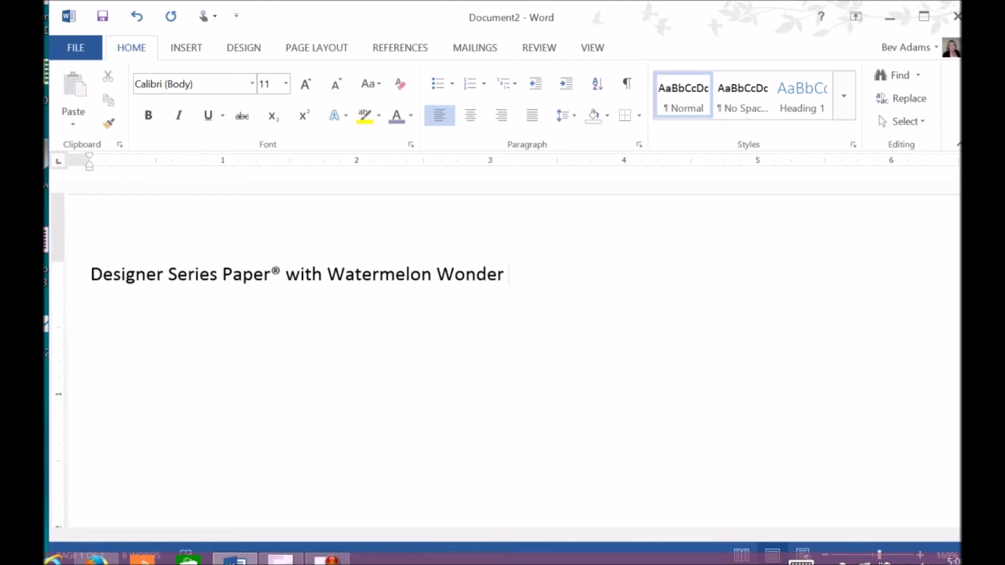
# Finish with 'CS from SU' to get 'card stock from Stampin' Up!®', then open the File Info page
pyautogui.write('CS ')
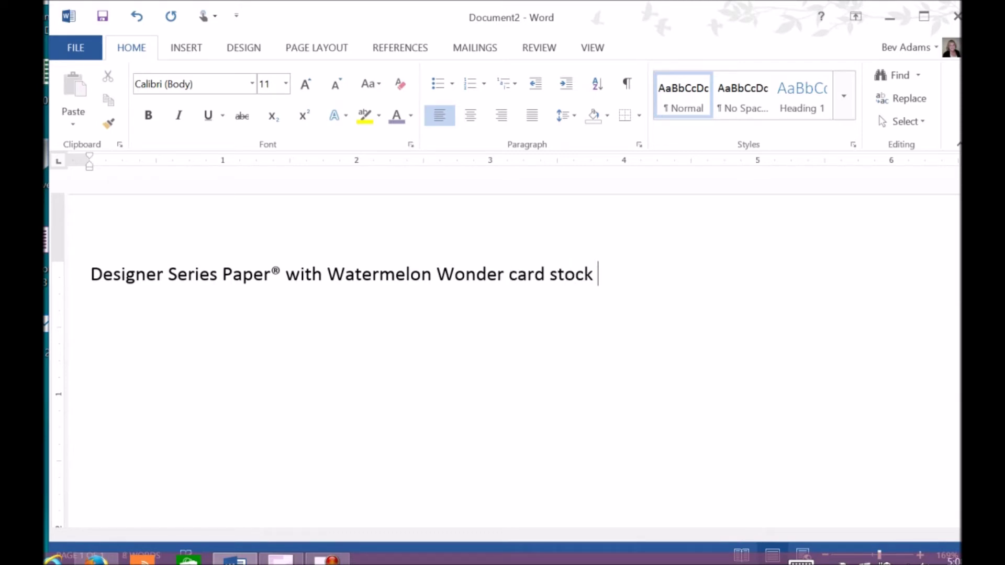
pyautogui.write('from WSU')
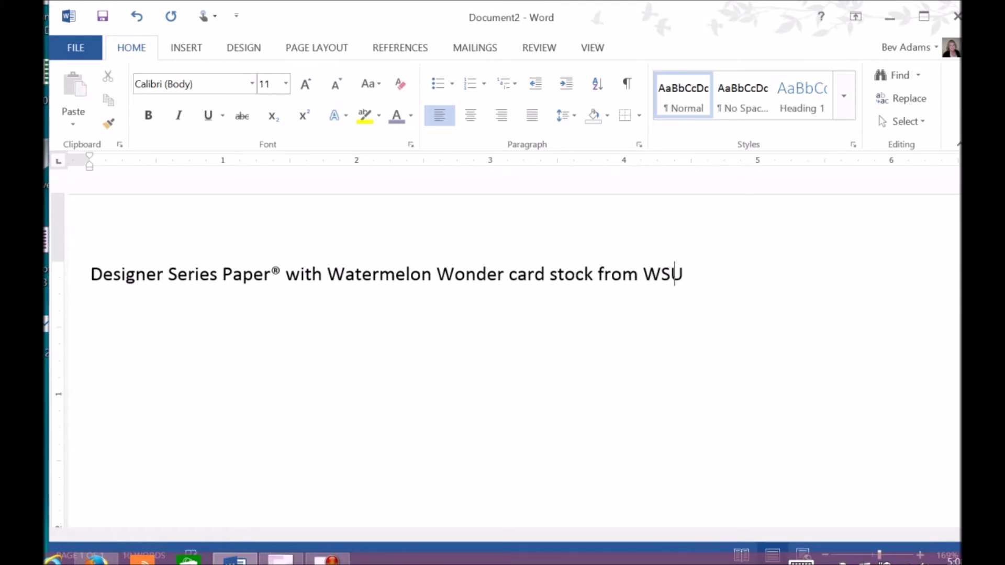
pyautogui.press('BackSpace')
pyautogui.press('BackSpace')
pyautogui.press('BackSpace')
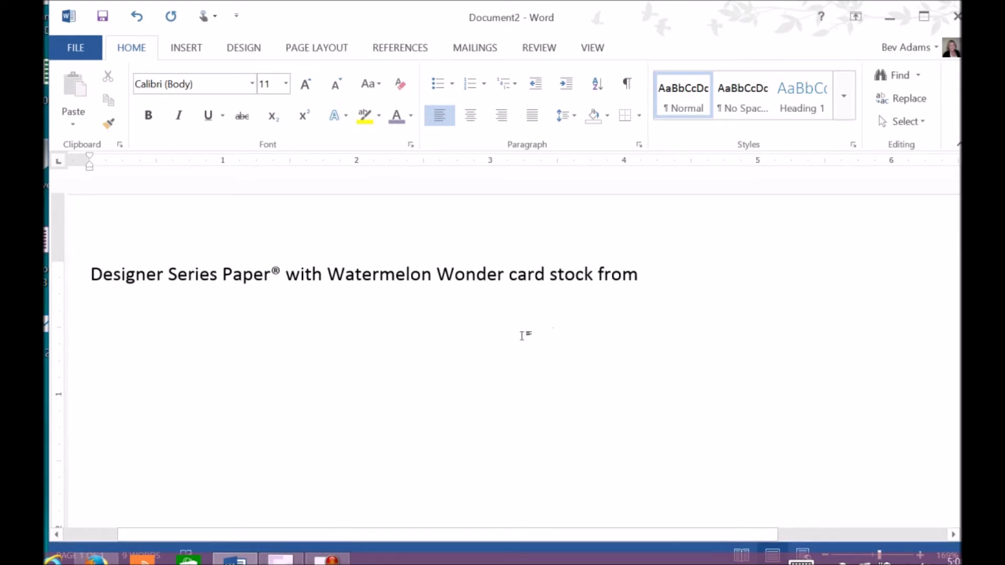
pyautogui.write('SU')
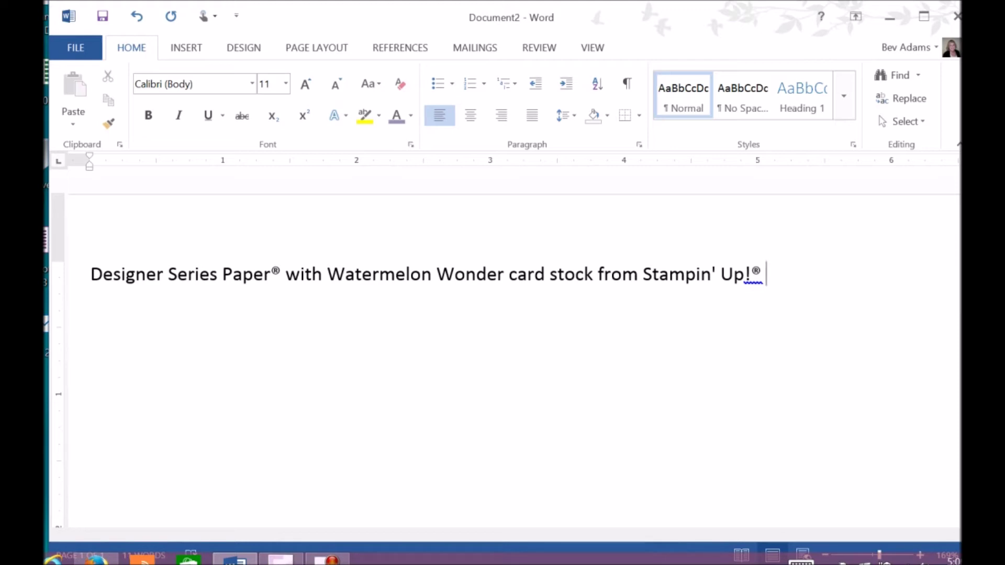
pyautogui.click(77, 45)
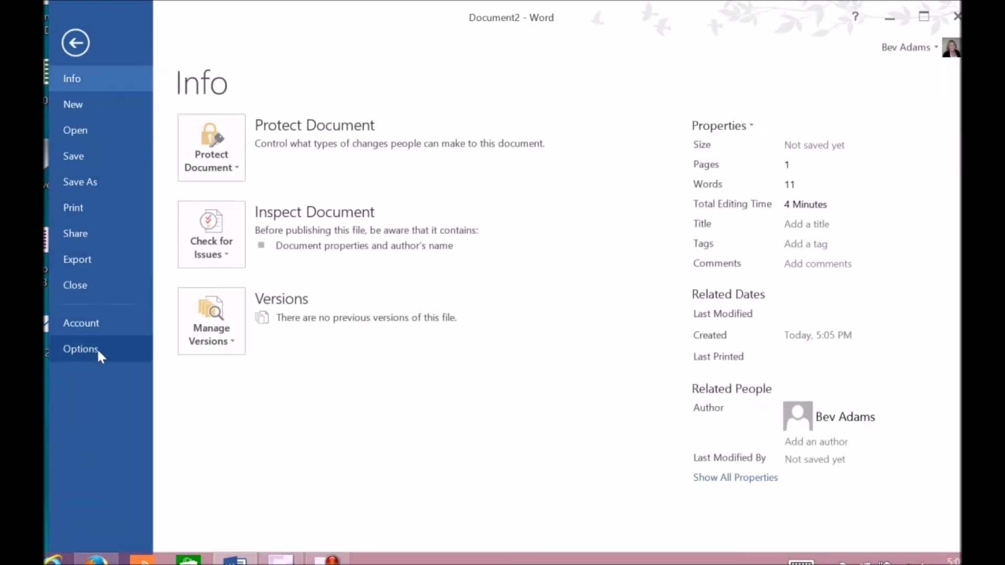
# Reopen Word Options on the Proofing page and bring up the AutoCorrect dialog
pyautogui.press('Escape')
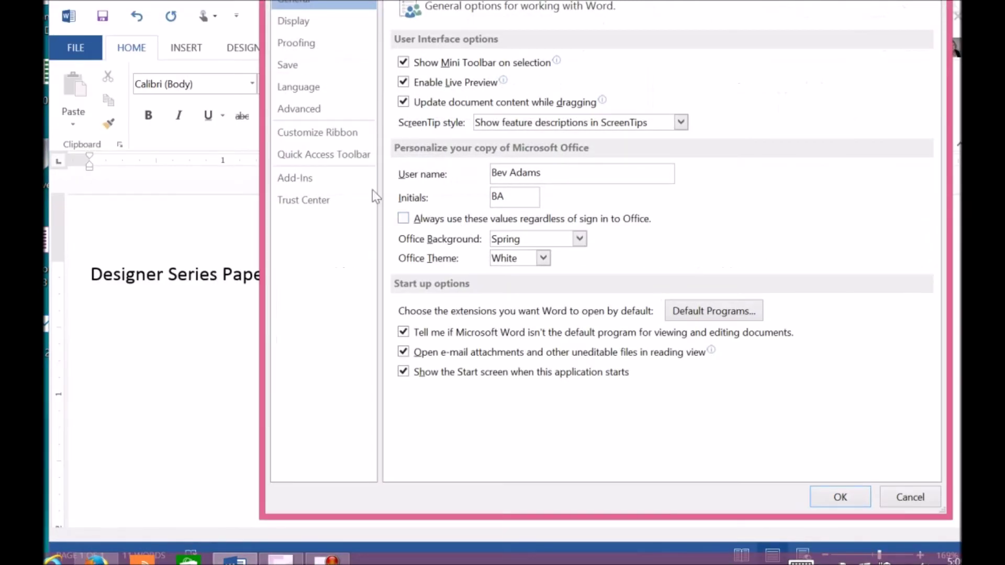
pyautogui.click(317, 44)
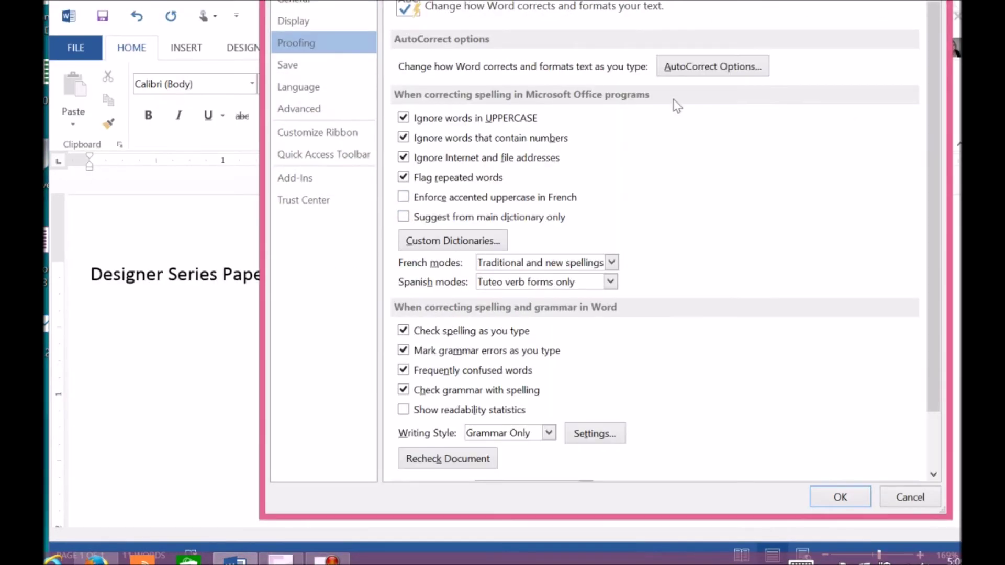
pyautogui.click(693, 69)
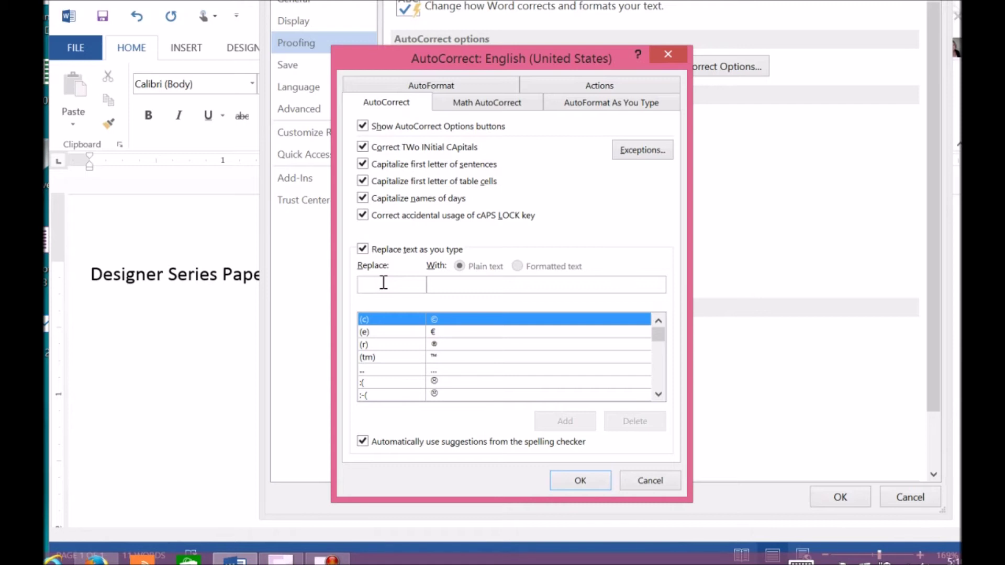
# Scroll through the built-in 'Replace text as you type' entries, then close the AutoCorrect dialog
pyautogui.click(659, 395)
pyautogui.click(659, 396)
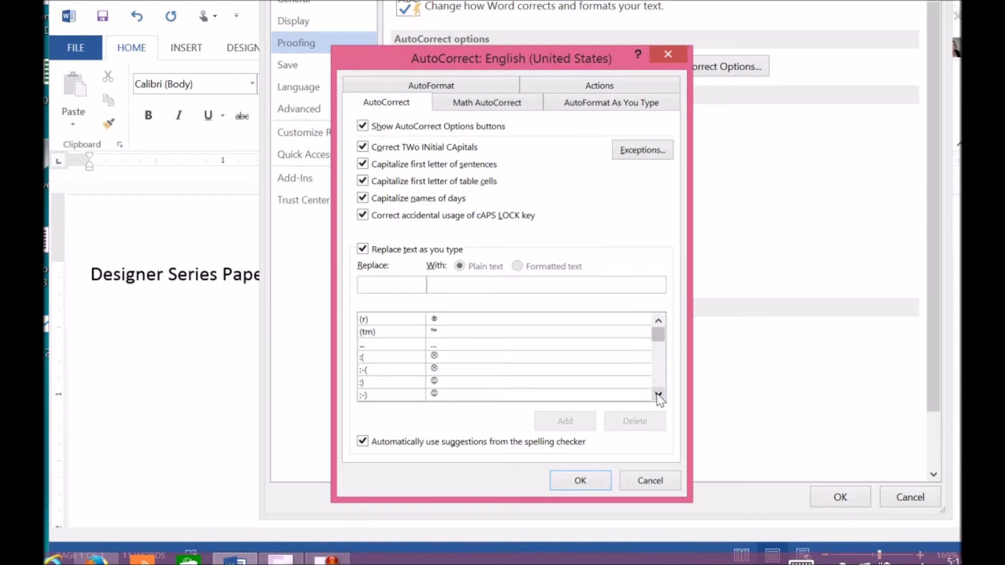
pyautogui.click(661, 363)
pyautogui.click(661, 367)
pyautogui.click(661, 366)
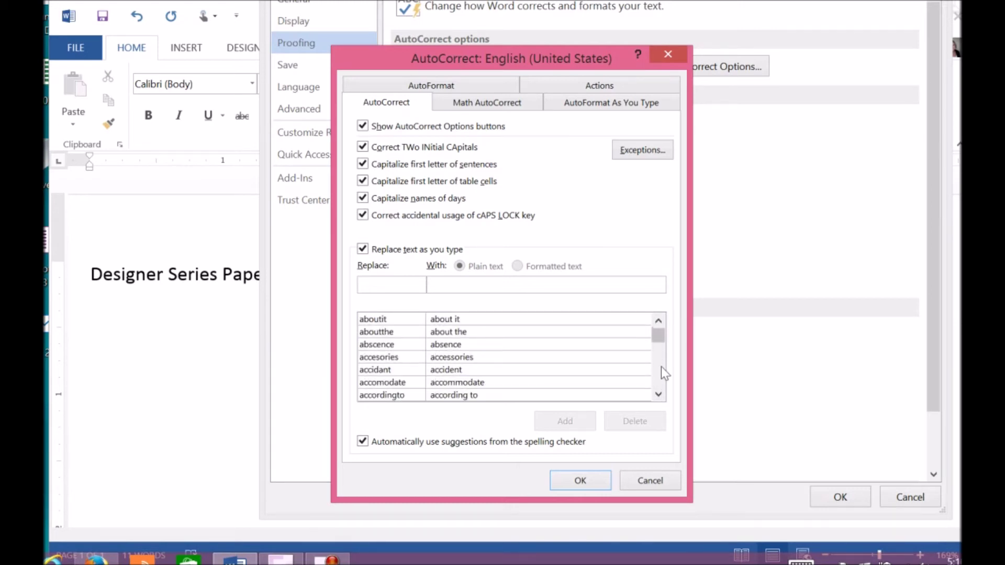
pyautogui.click(658, 378)
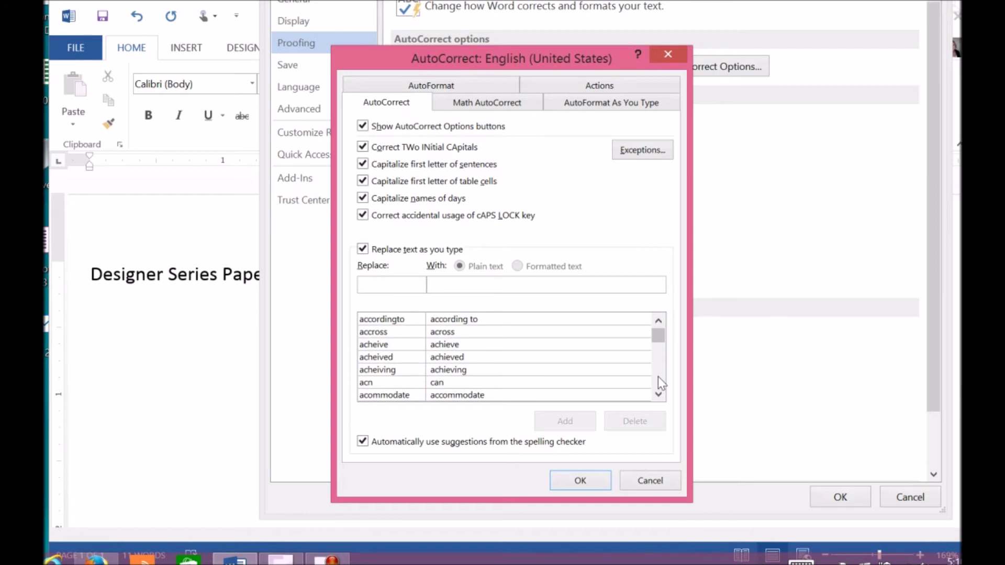
pyautogui.click(658, 376)
pyautogui.click(658, 377)
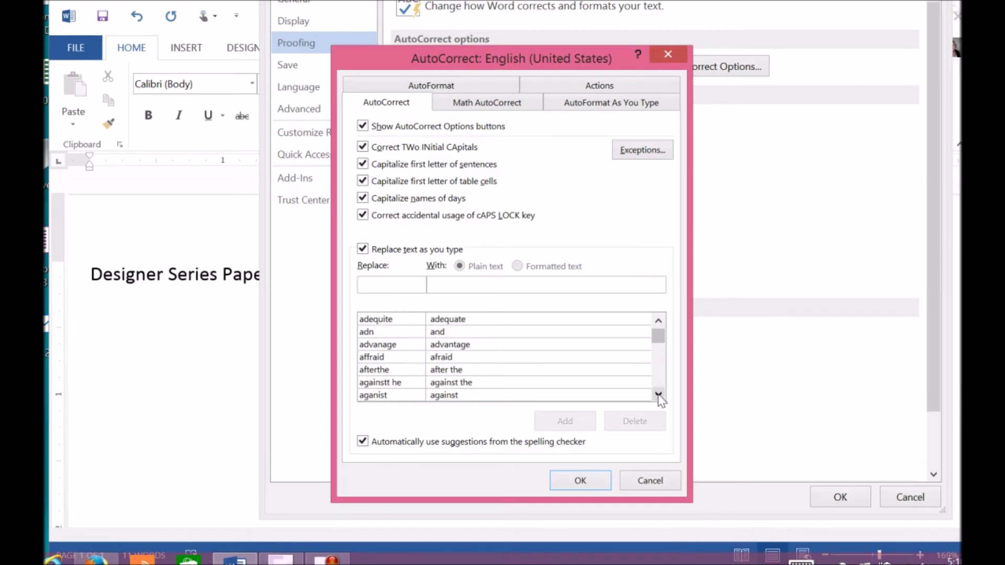
pyautogui.click(658, 394)
pyautogui.click(658, 394)
pyautogui.click(658, 394)
pyautogui.click(658, 394)
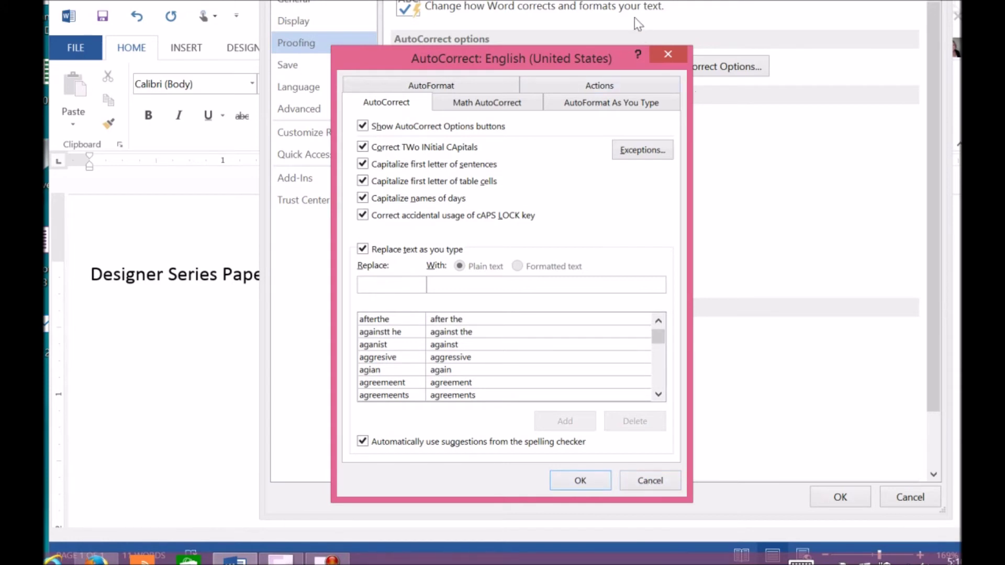
pyautogui.click(666, 55)
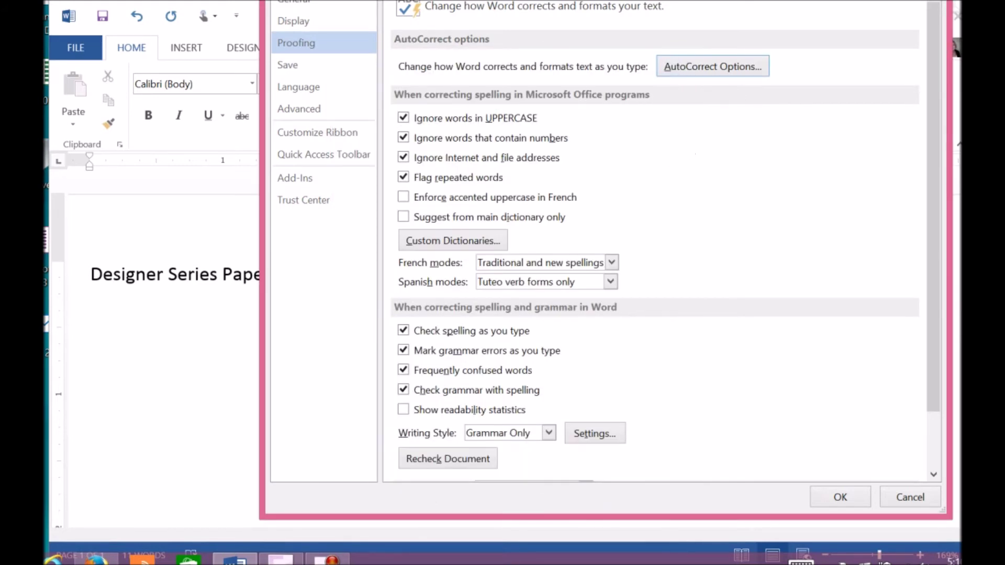
# Close Word Options to return to Document2 and its Watermelon Wonder sentence
pyautogui.press('Return')
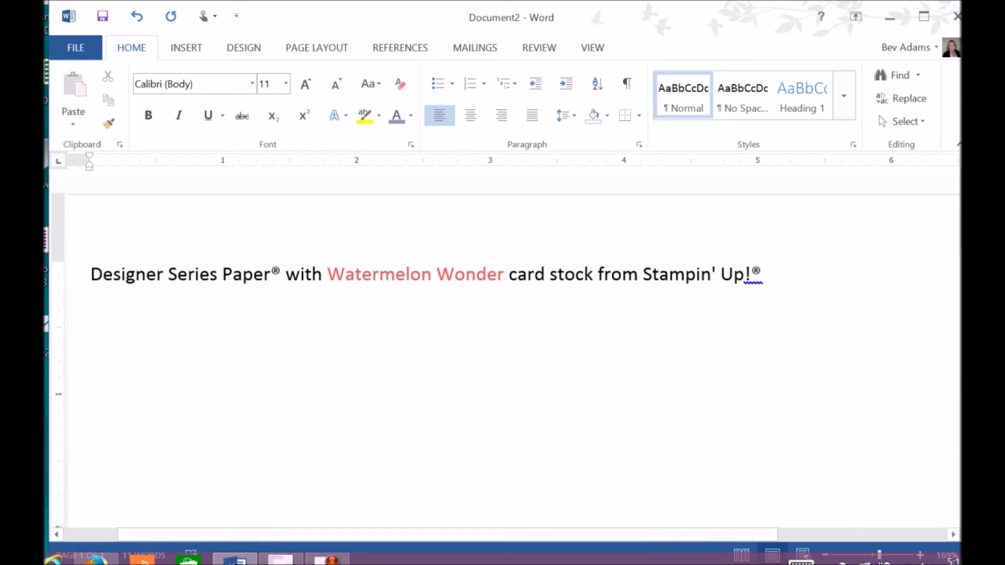
pyautogui.click(181, 49)
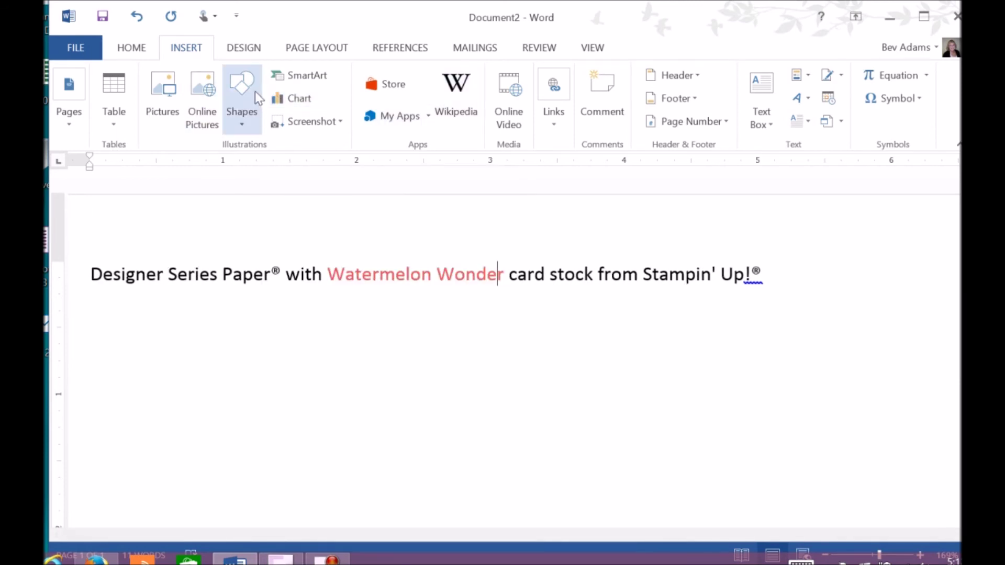
# Draw a pentagon shape beneath the sentence
pyautogui.click(242, 102)
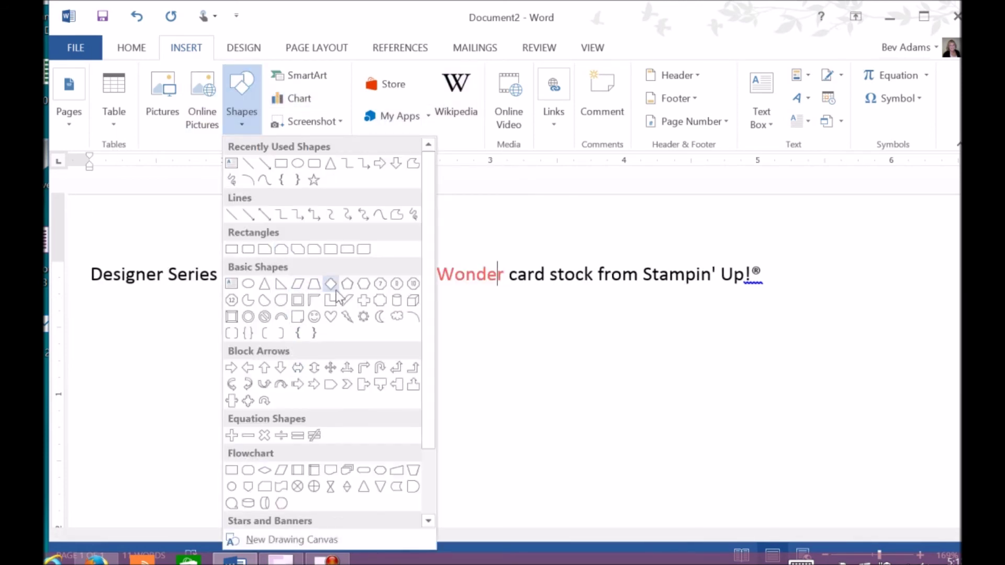
pyautogui.click(363, 284)
pyautogui.moveTo(435, 324)
pyautogui.mouseDown()
pyautogui.moveTo(630, 518)
pyautogui.moveTo(619, 482)
pyautogui.moveTo(644, 450)
pyautogui.mouseUp()
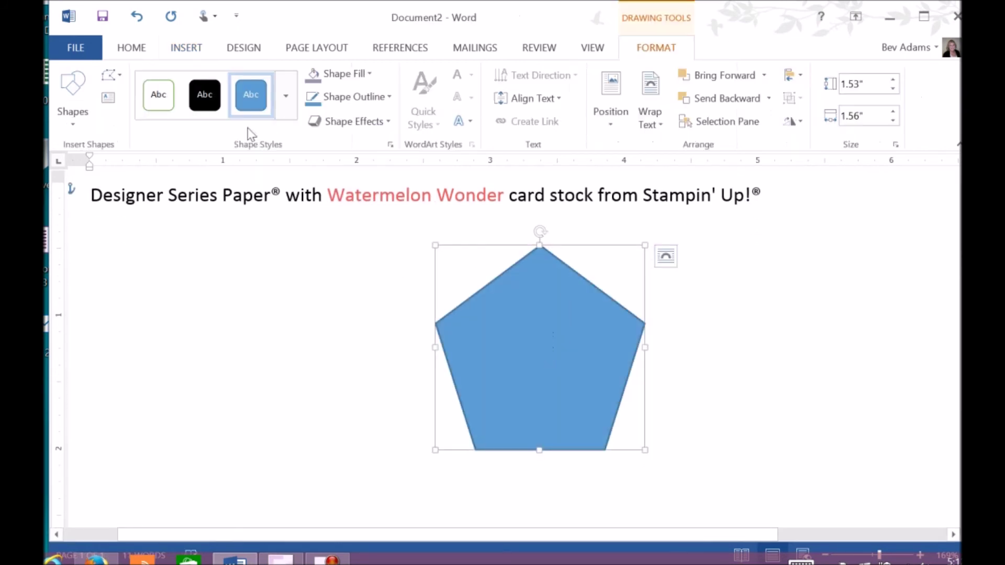
# Give the pentagon fill and outline in the recent Watermelon Wonder red, then return to the text
pyautogui.click(369, 77)
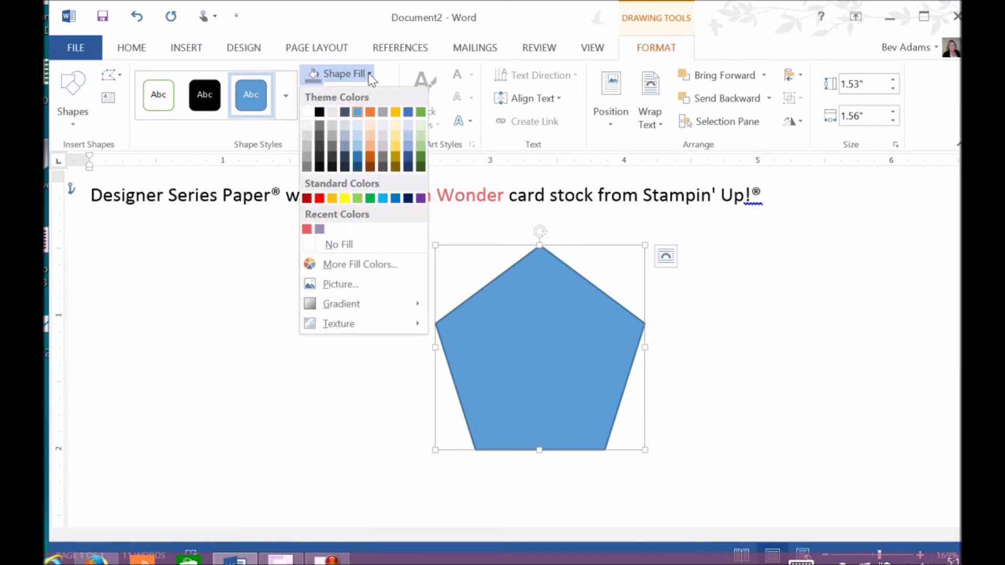
pyautogui.click(370, 266)
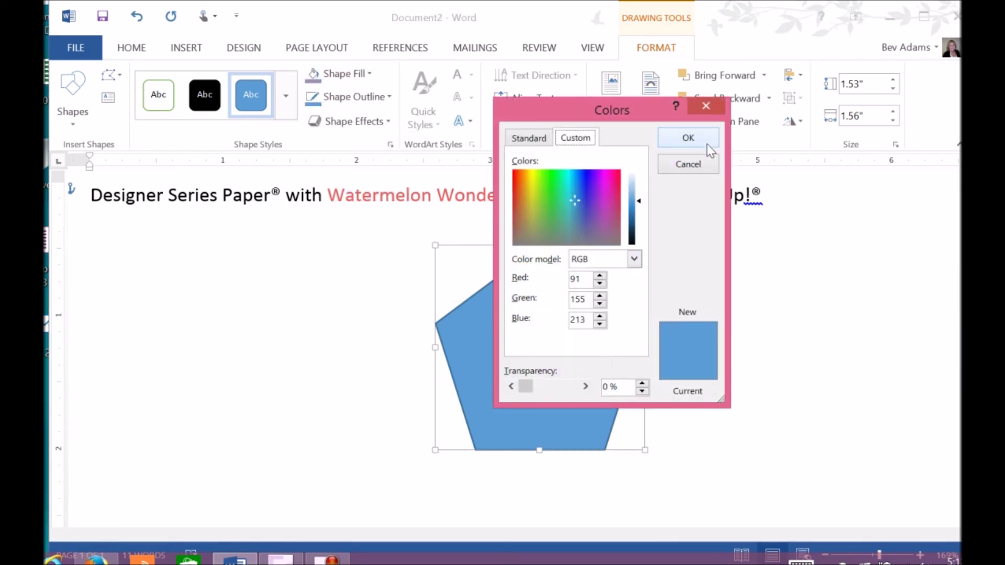
pyautogui.click(688, 164)
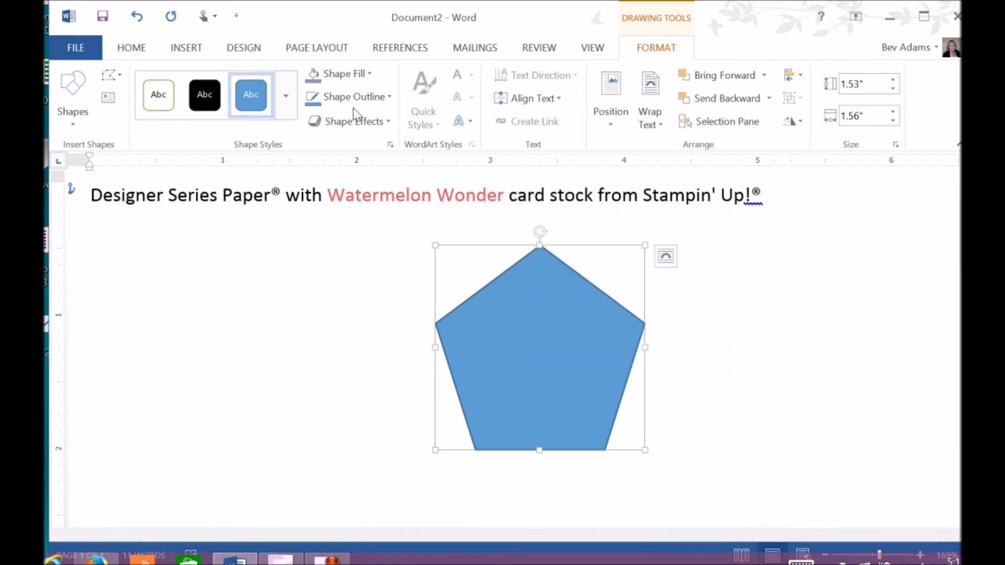
pyautogui.click(361, 71)
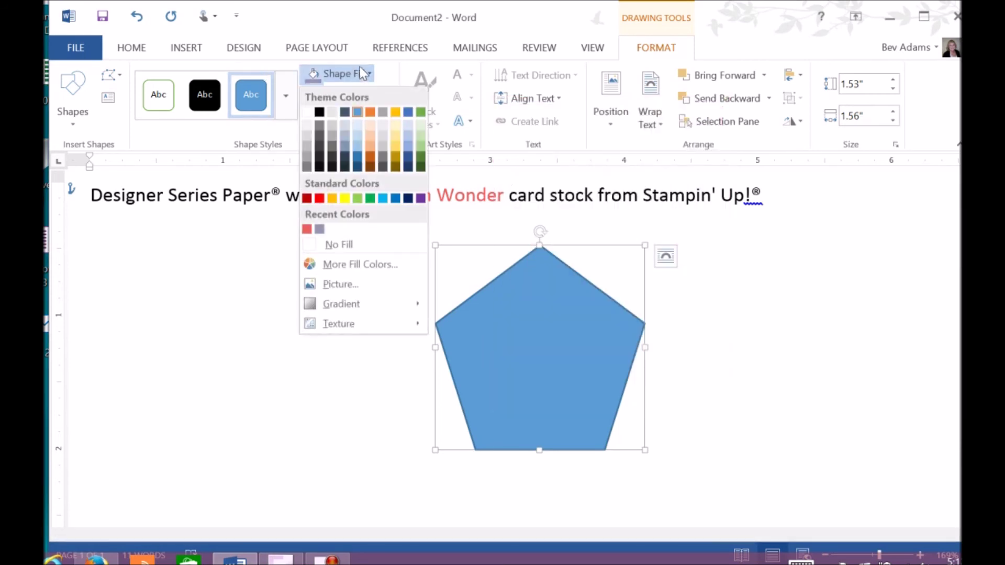
pyautogui.click(307, 230)
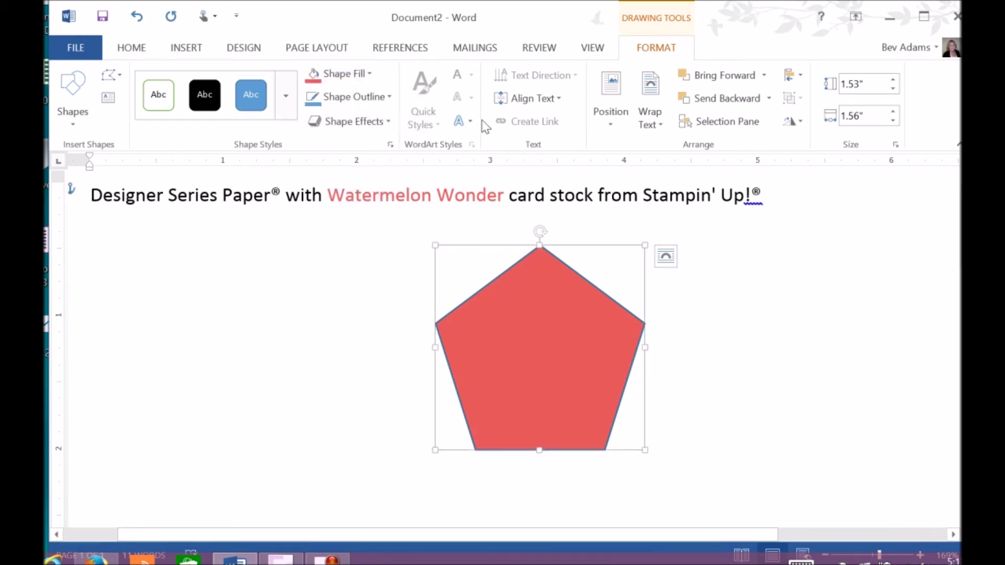
pyautogui.click(338, 97)
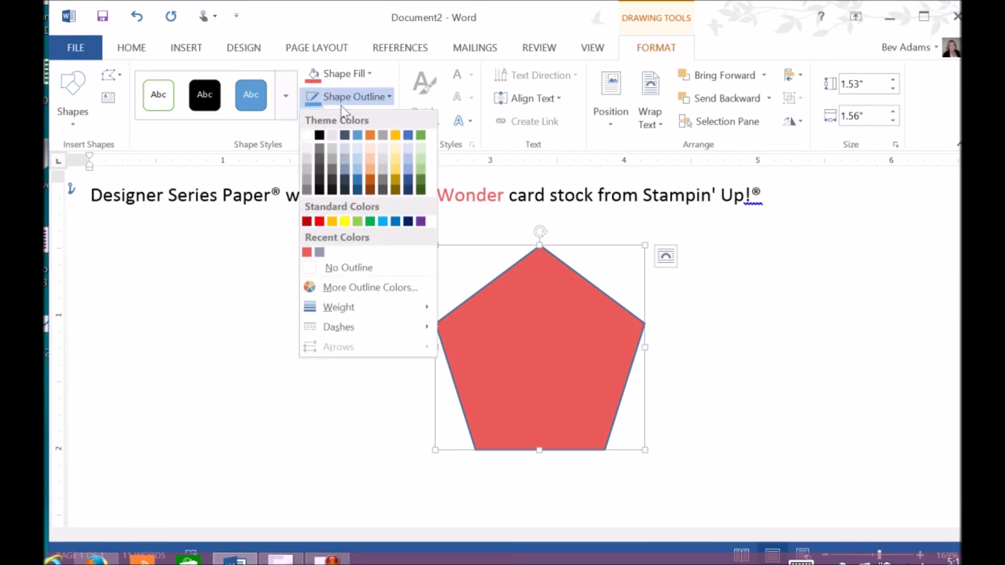
pyautogui.click(306, 252)
pyautogui.click(792, 400)
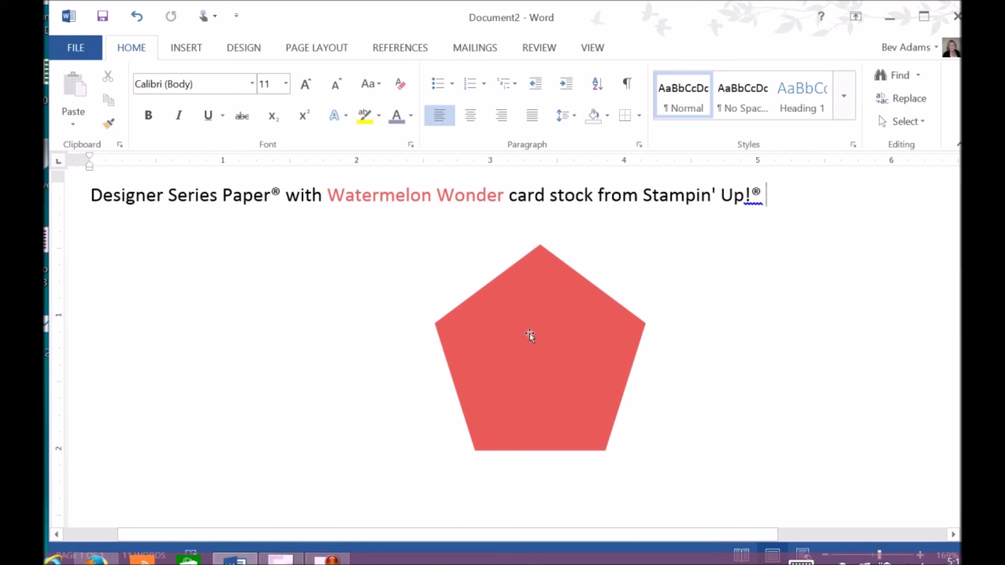
pyautogui.scroll(2, 704, 359)
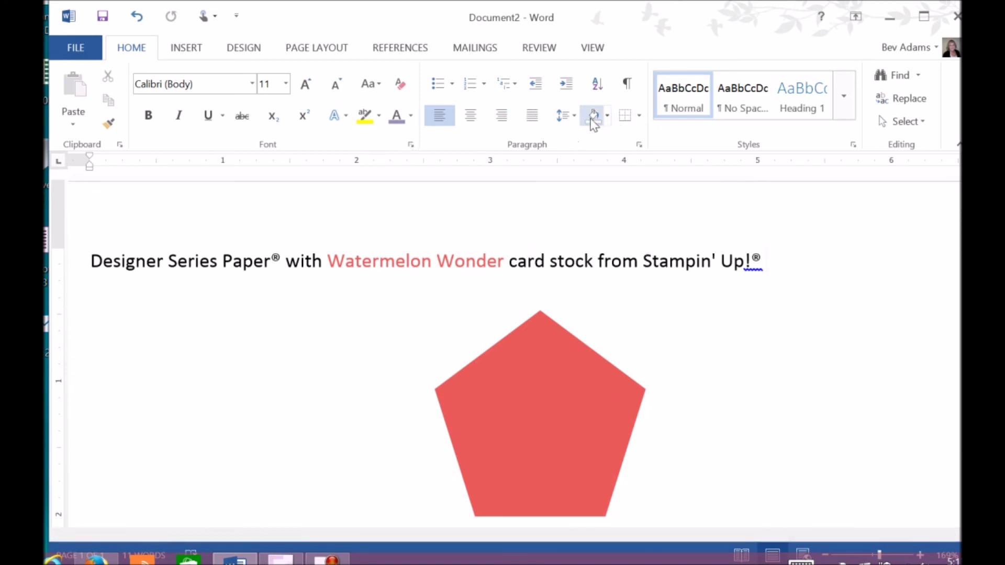
# Insert a 2x2 table under the sentence and shade its first cell Watermelon Wonder red
pyautogui.click(187, 50)
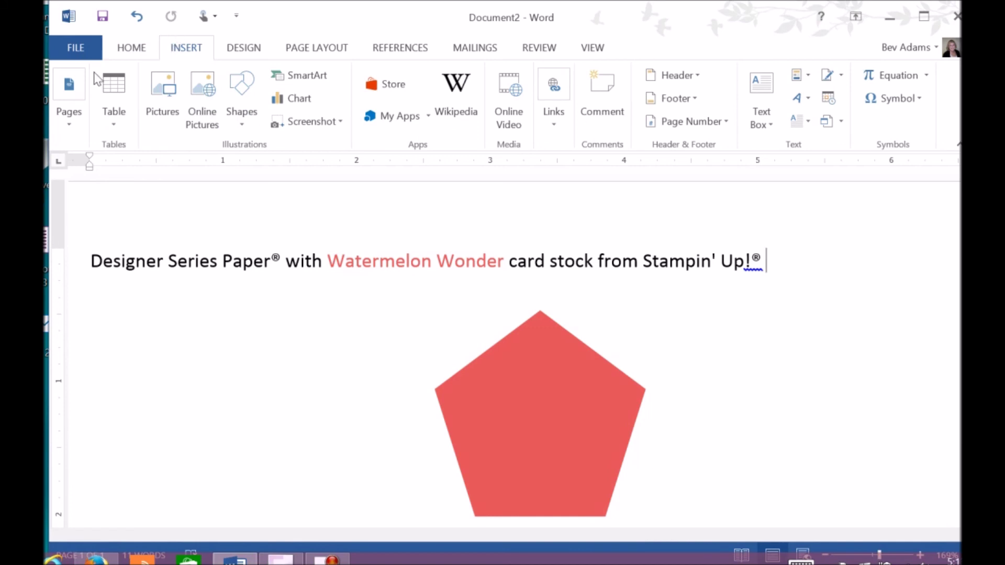
pyautogui.click(115, 90)
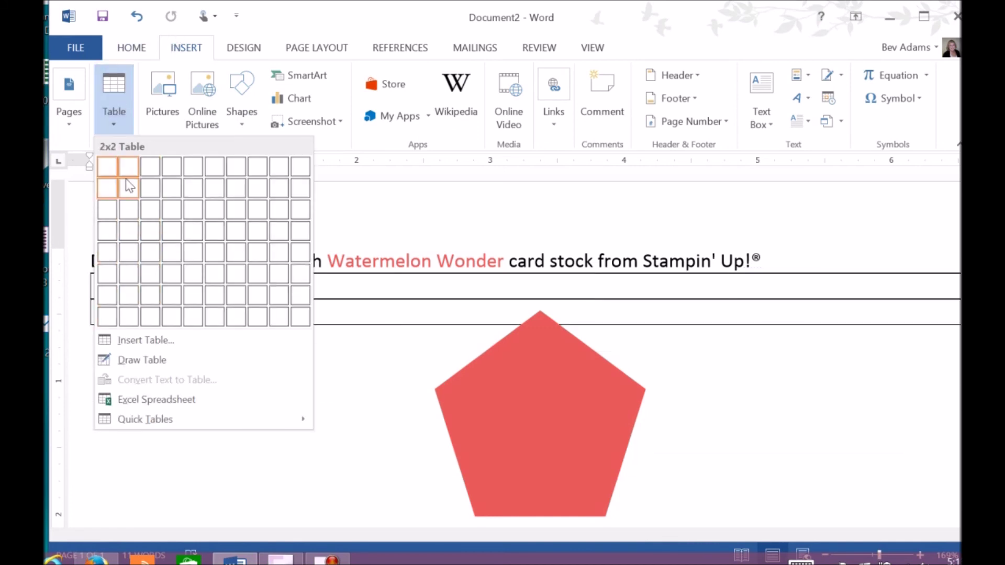
pyautogui.press('Escape')
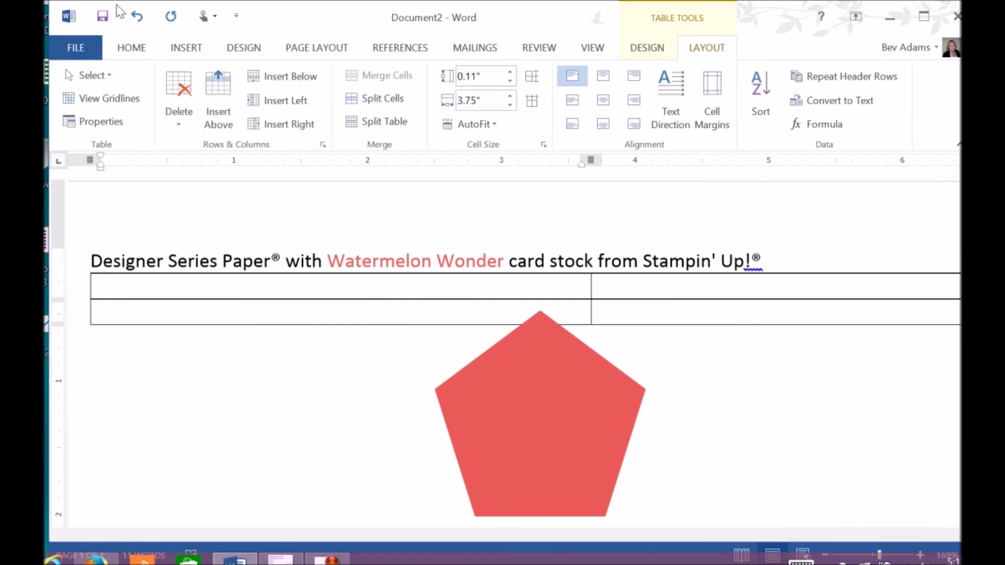
pyautogui.click(130, 50)
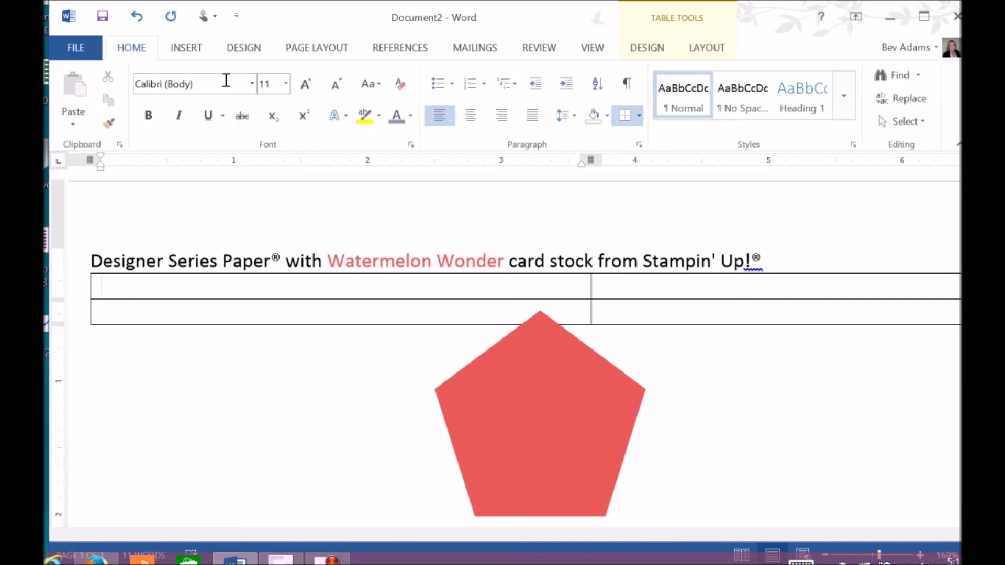
pyautogui.click(607, 116)
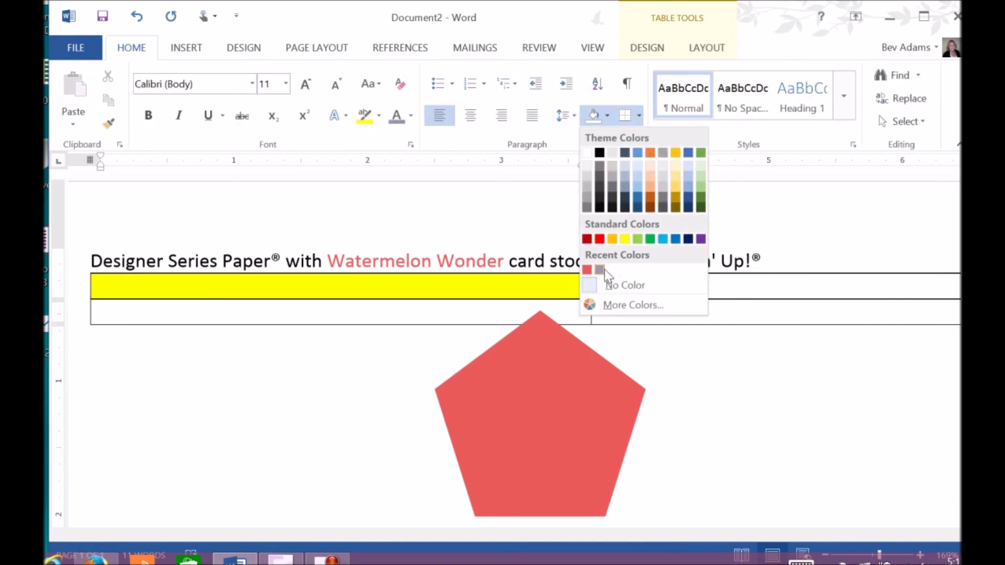
pyautogui.click(587, 271)
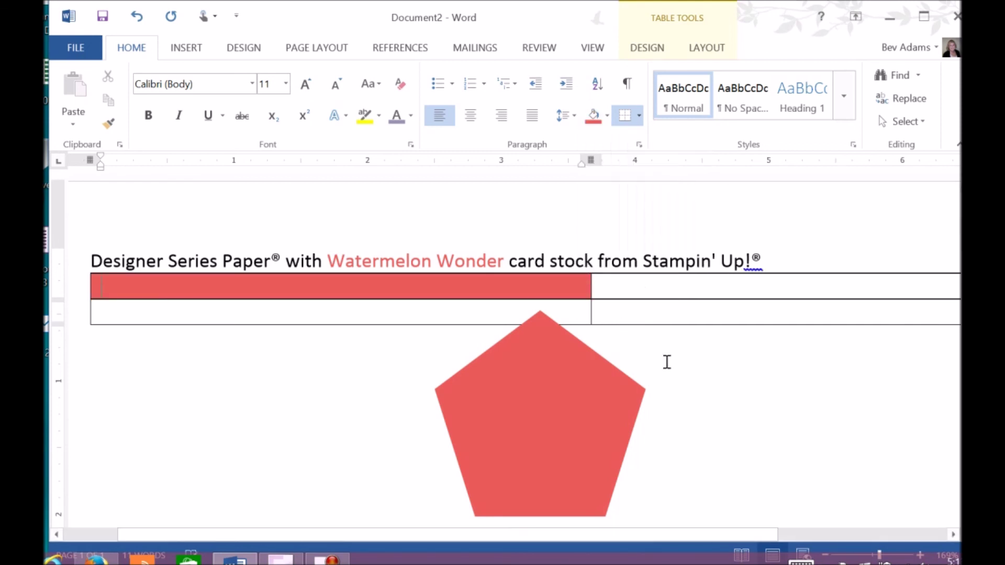
pyautogui.click(734, 368)
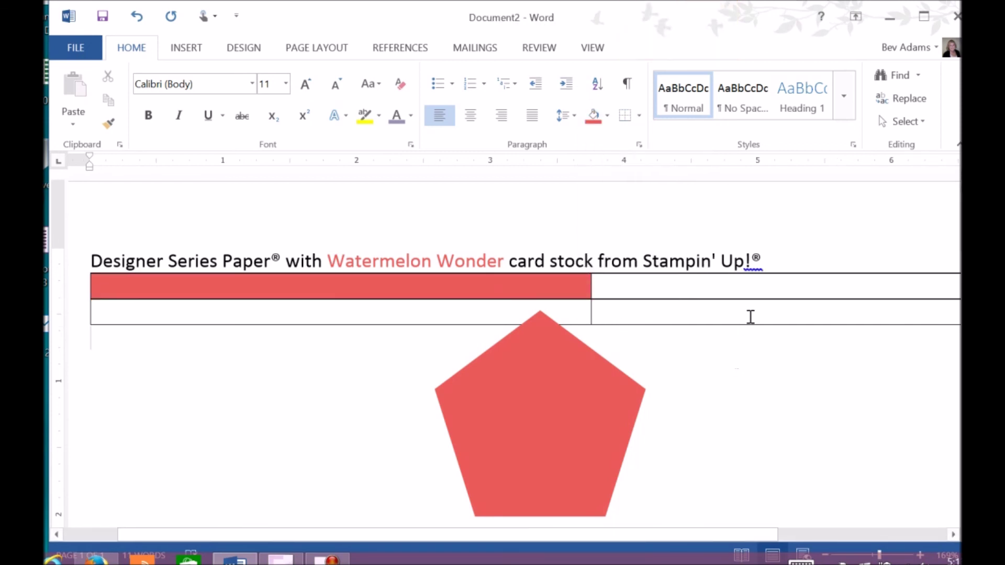